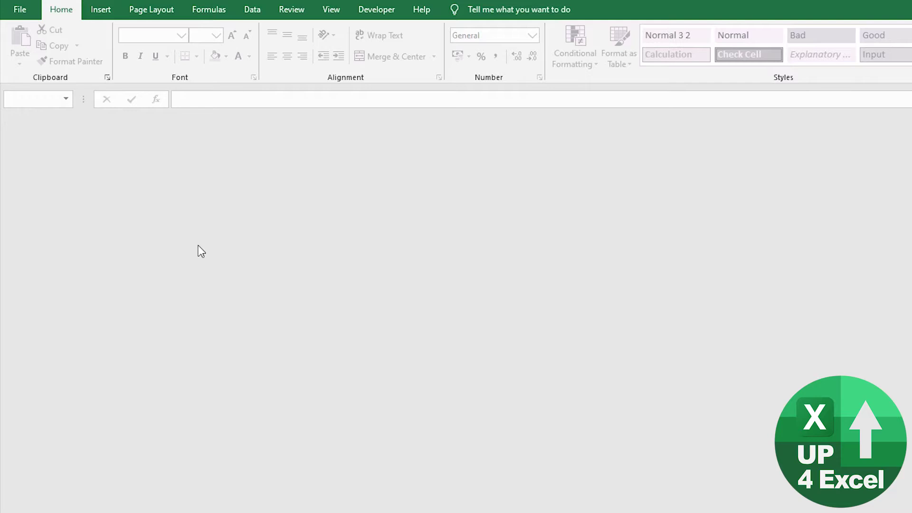
# Step: Open "2 Enable Macros Automatically.xlsm" from the 1 Excel folder and test its macro with the sheet's test button
pyautogui.hotkey('alt', 'Tab')
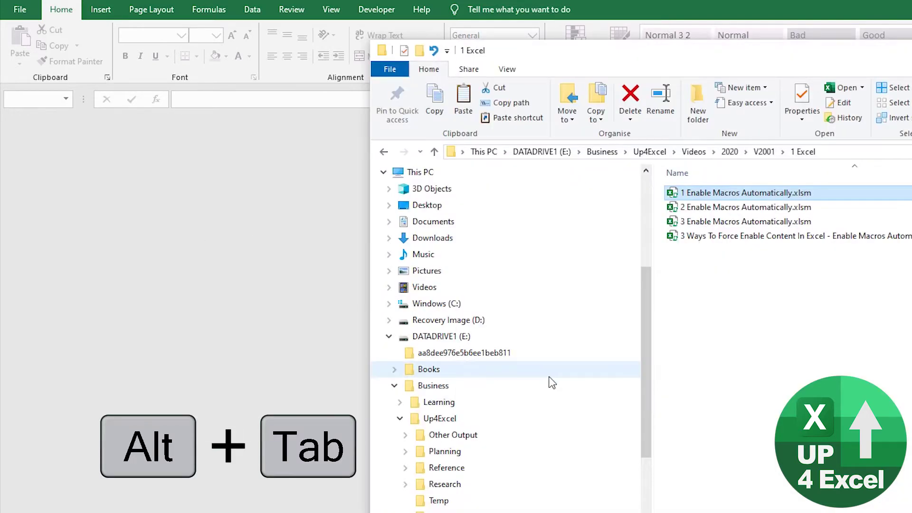
pyautogui.doubleClick(703, 207)
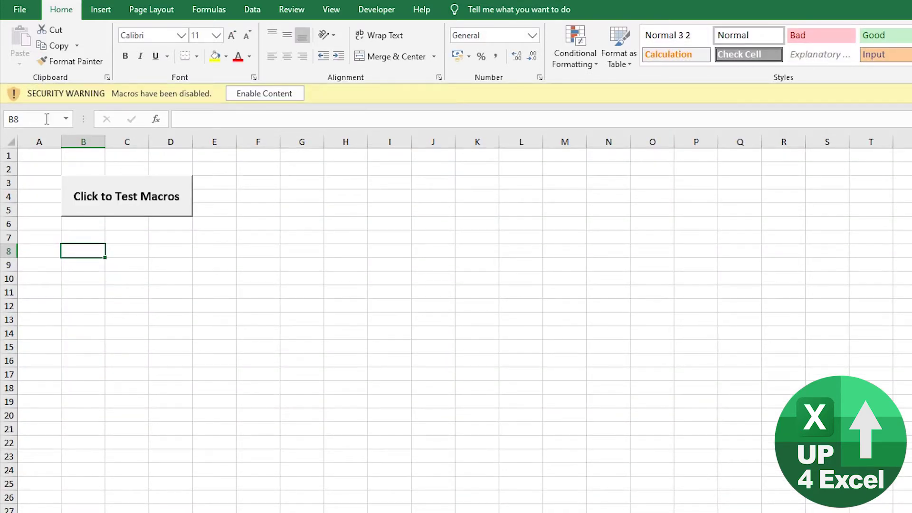
pyautogui.click(148, 202)
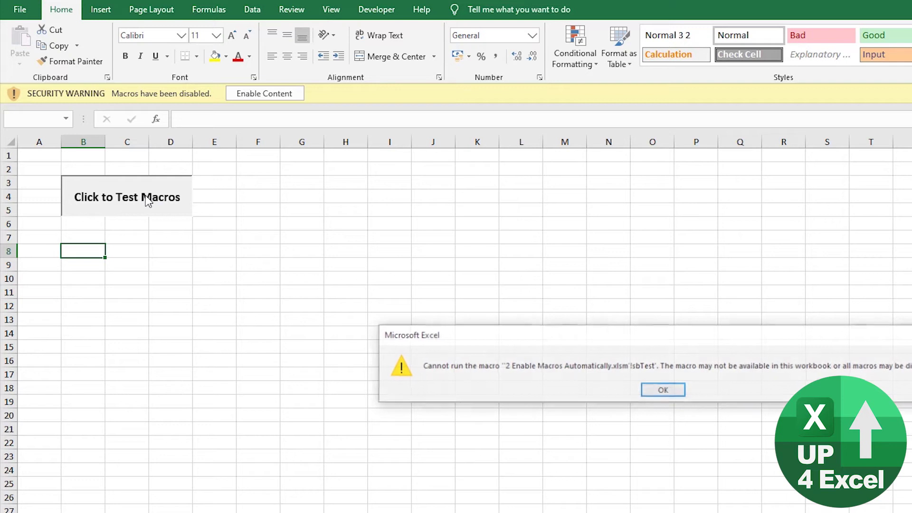
pyautogui.moveTo(480, 344); pyautogui.dragTo(152, 242)
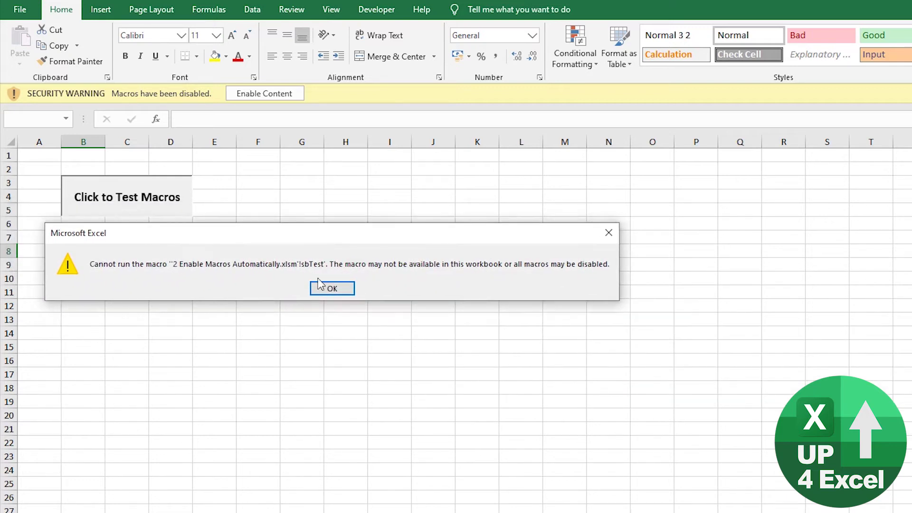
pyautogui.click(339, 291)
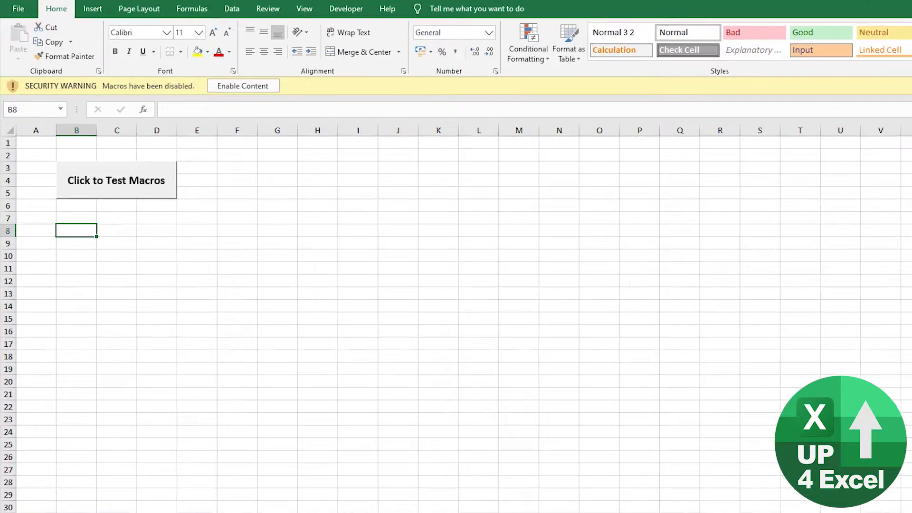
# Step: Open the Trust Center's Trusted Locations and inspect the paths of the User Templates and Application Templates entries
pyautogui.click(18, 9)
pyautogui.click(50, 494)
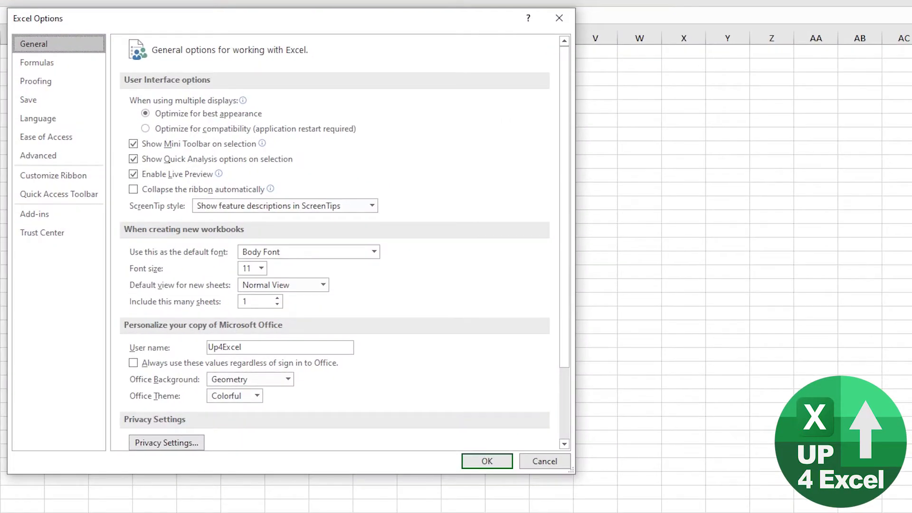
pyautogui.click(68, 239)
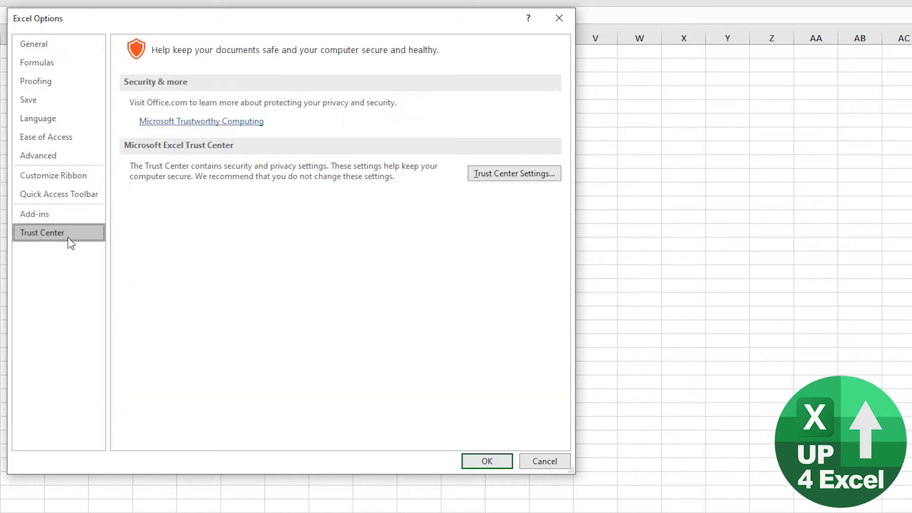
pyautogui.click(497, 175)
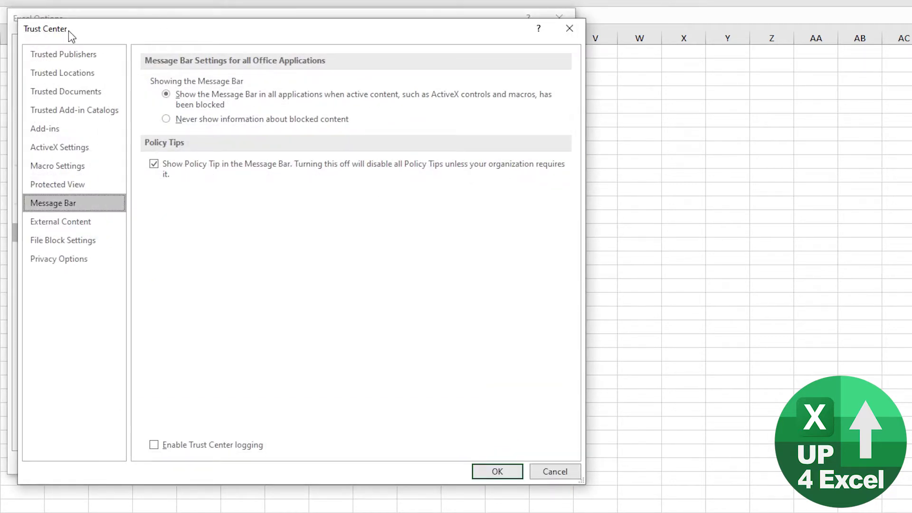
pyautogui.click(62, 74)
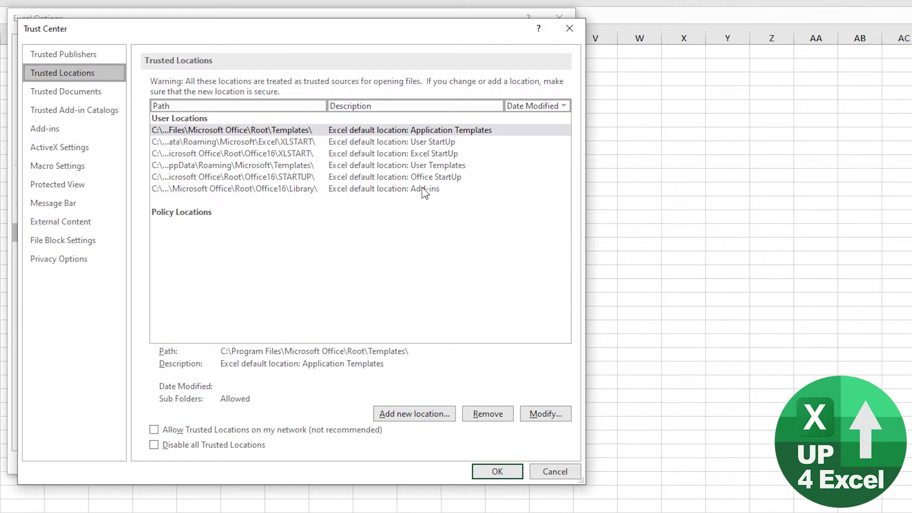
pyautogui.click(414, 168)
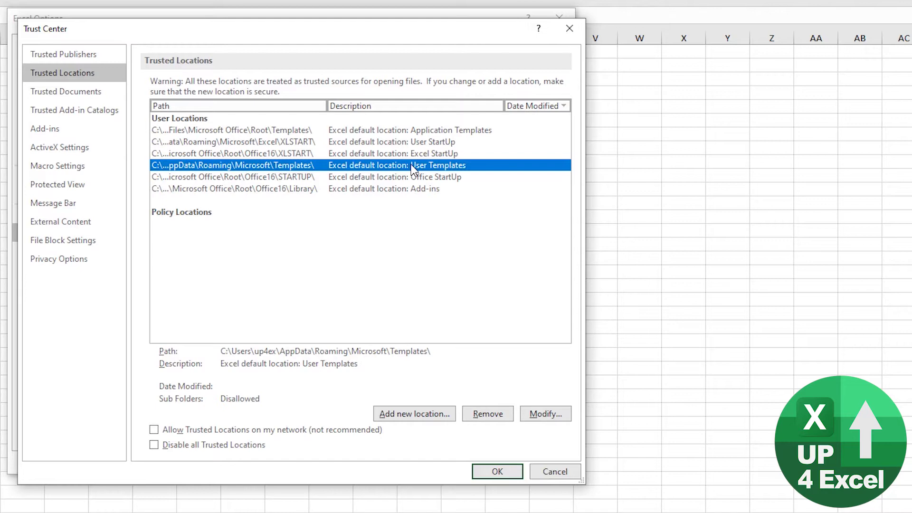
pyautogui.click(400, 134)
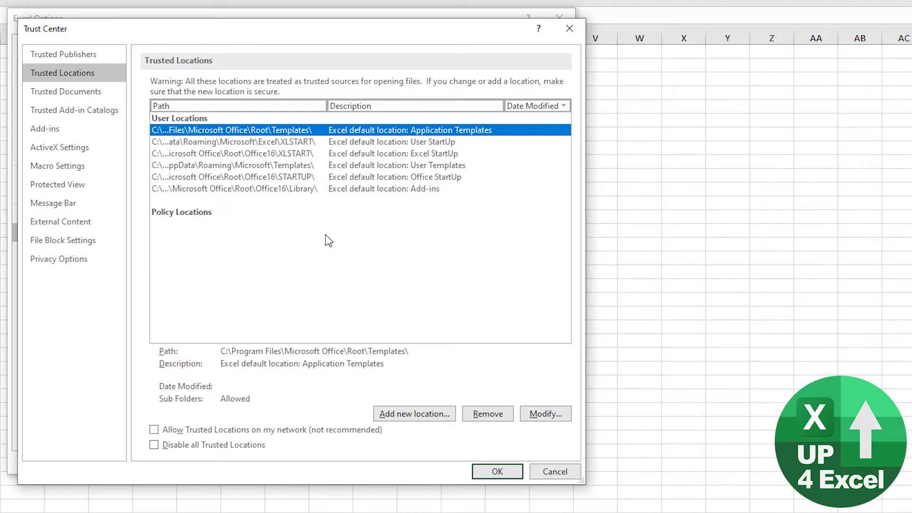
pyautogui.hotkey('shift', 'Tab')
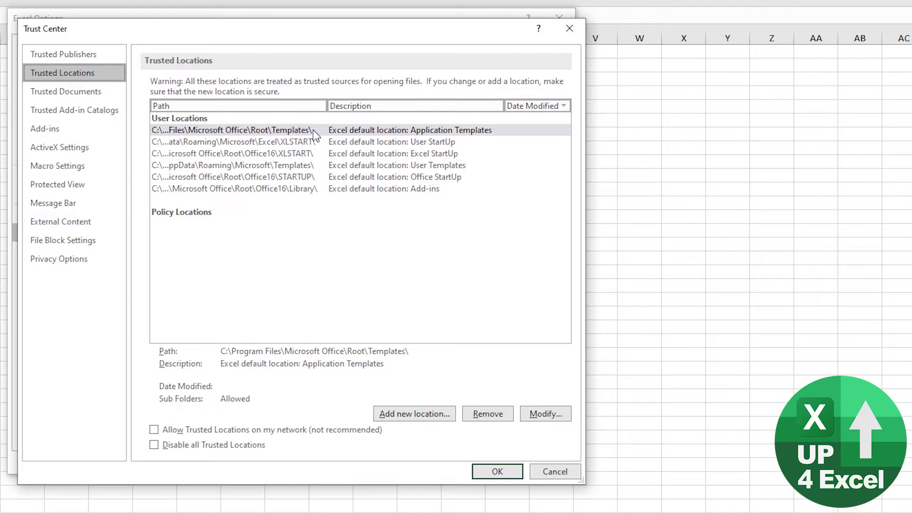
# Step: Copy "2 Enable Macros Automatically.xlsm" from the 1 Excel folder into C:\Program Files\Microsoft Office\root\Templates, granting administrator permission
pyautogui.hotkey('alt', 'Tab')
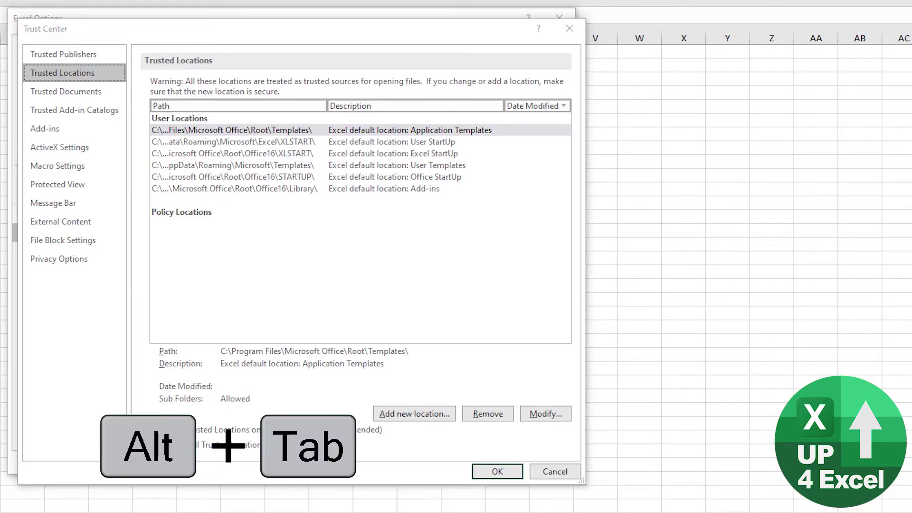
pyautogui.press('Tab')
pyautogui.press('Tab')
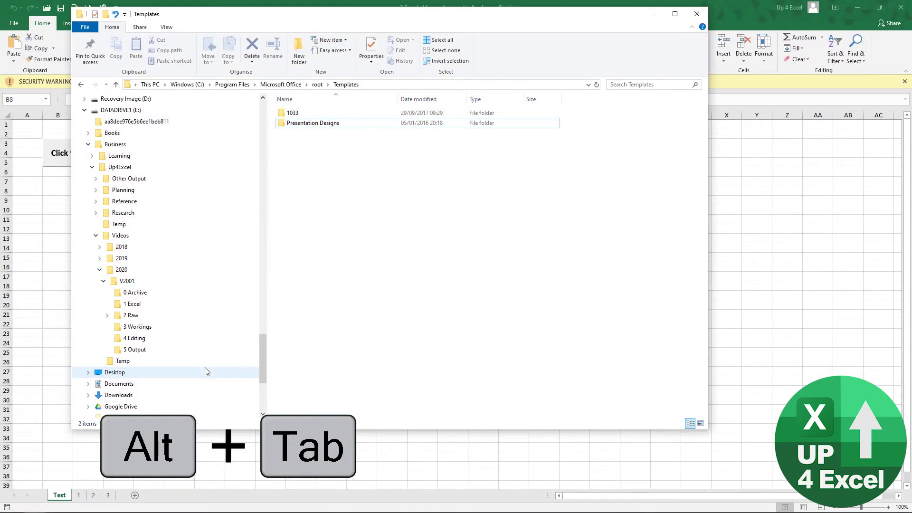
pyautogui.hotkey('alt', 'Tab')
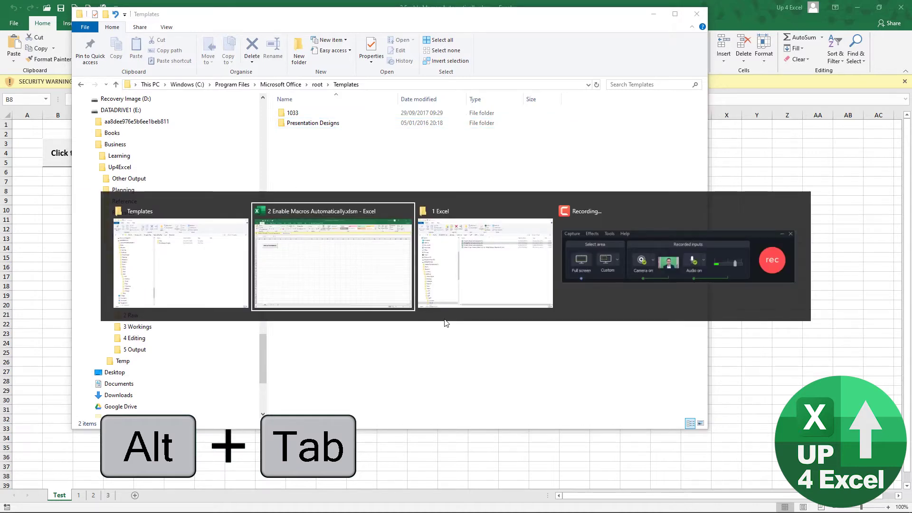
pyautogui.click(449, 304)
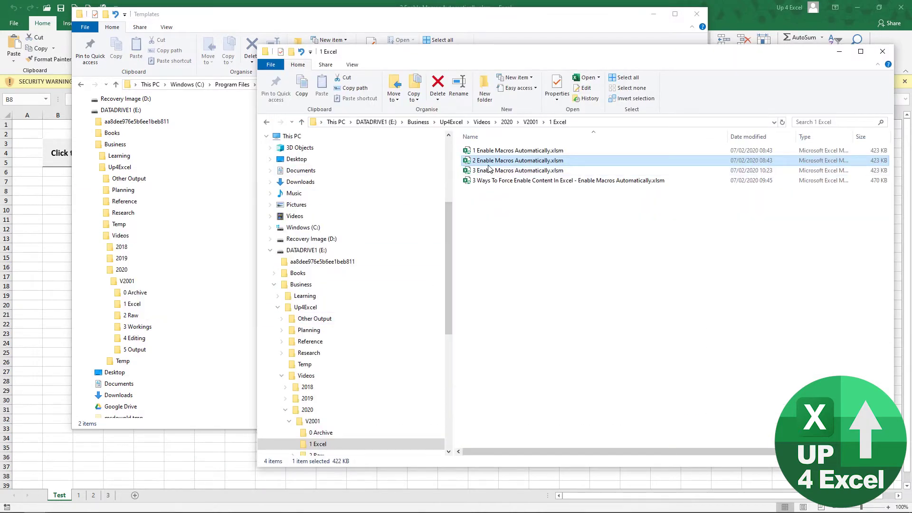
pyautogui.hotkey('ctrl', 'c')
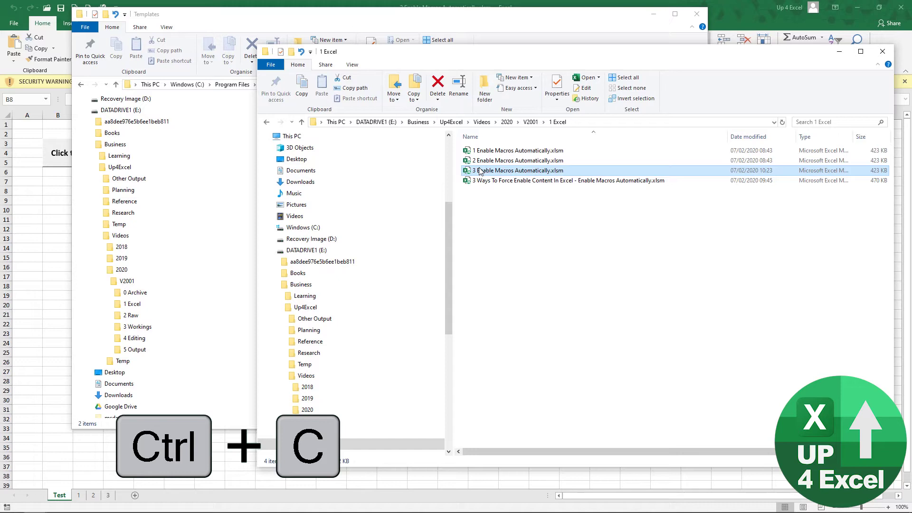
pyautogui.hotkey('alt', 'Tab')
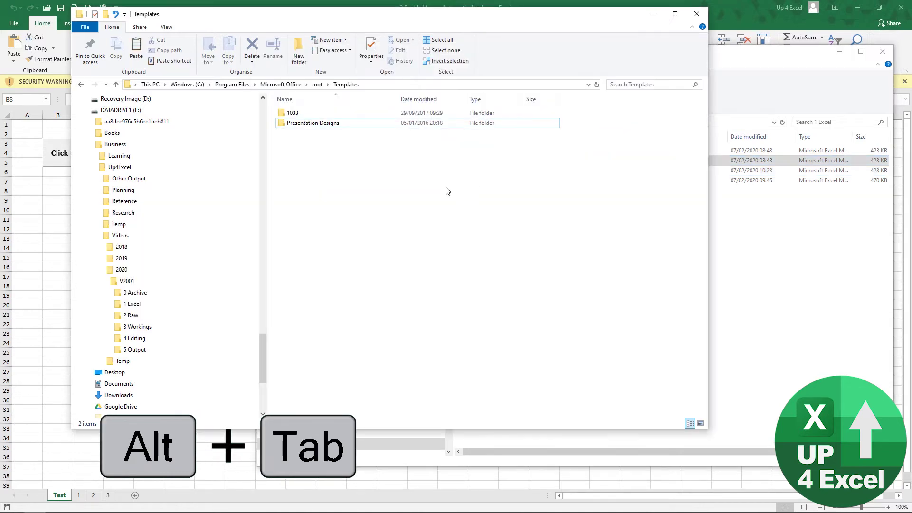
pyautogui.hotkey('ctrl', 'v')
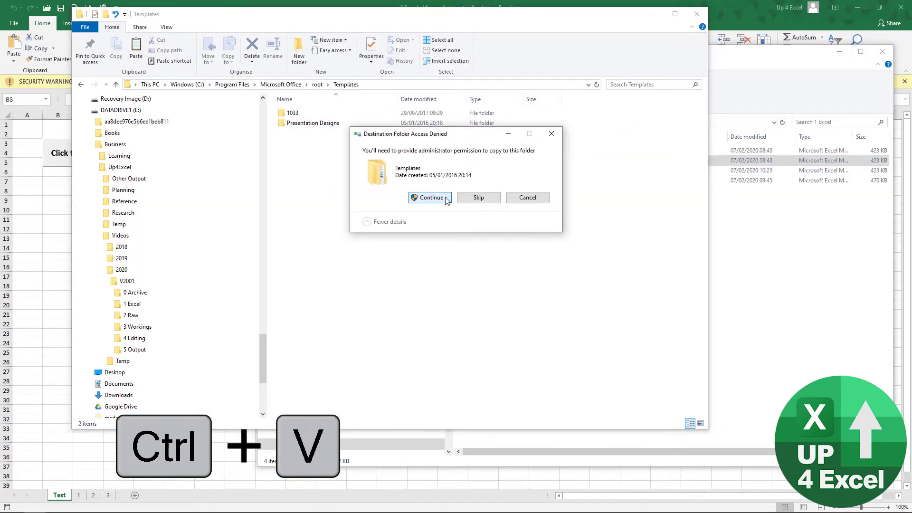
pyautogui.click(447, 199)
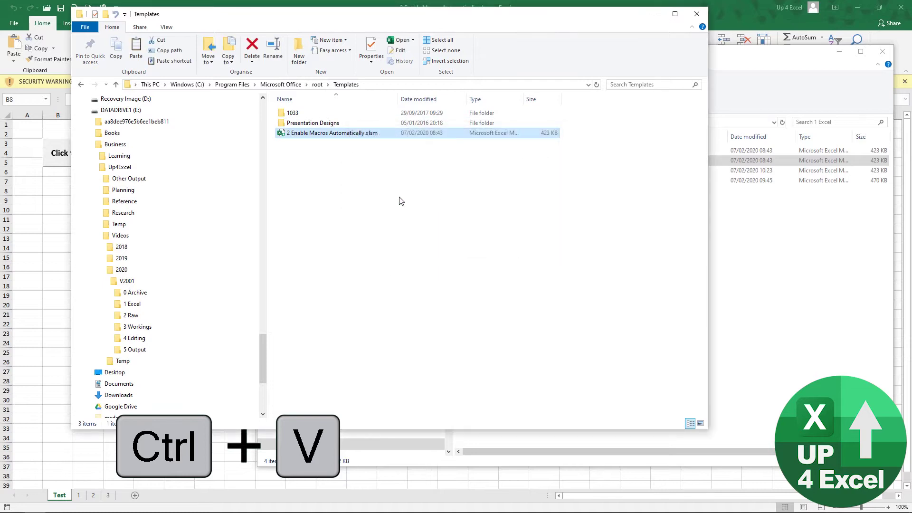
# Step: Return to Excel, cancel the Trust Center and Excel Options dialogs, and close the workbook
pyautogui.click(33, 213)
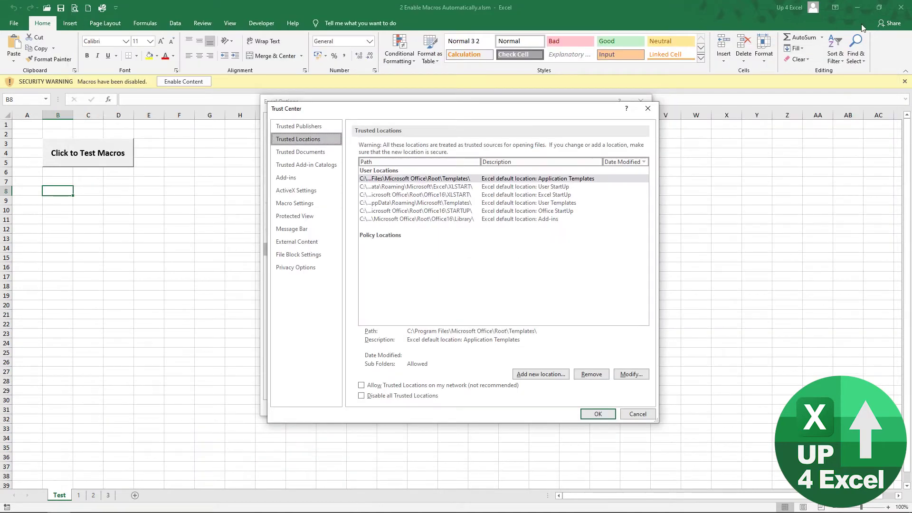
pyautogui.click(634, 416)
pyautogui.click(630, 407)
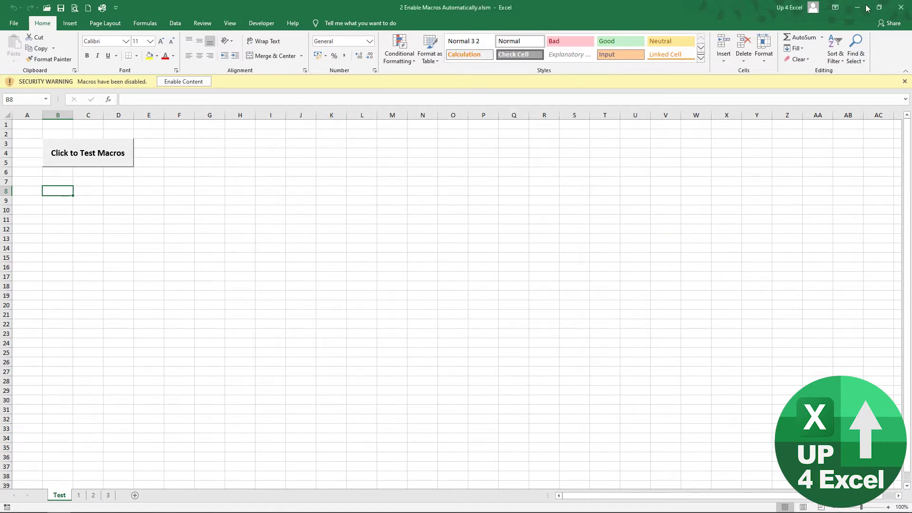
pyautogui.click(901, 7)
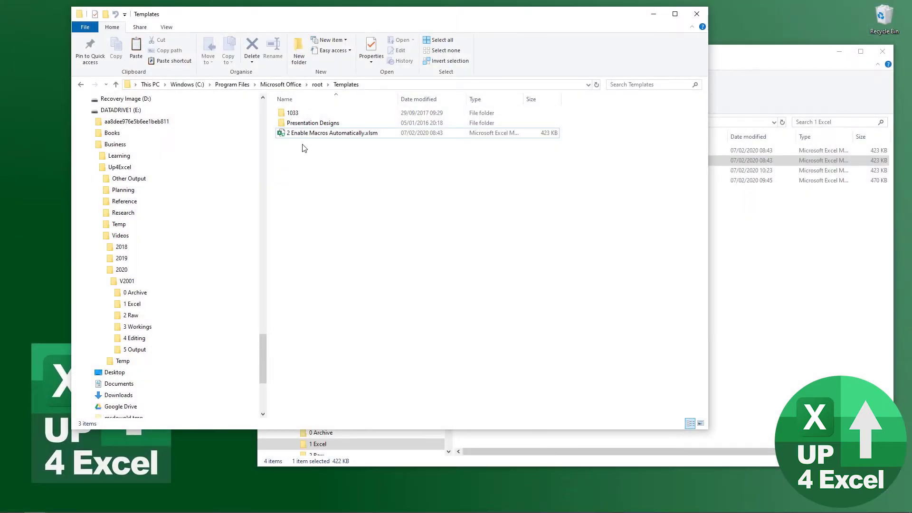
# Step: Open the copy of "2 Enable Macros Automatically.xlsm" in the Templates folder and run its test macro
pyautogui.click(318, 133)
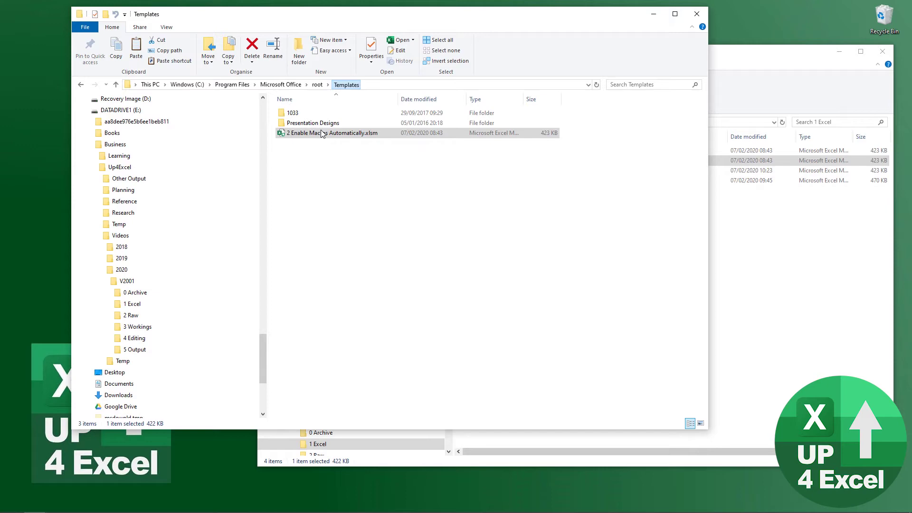
pyautogui.doubleClick(322, 134)
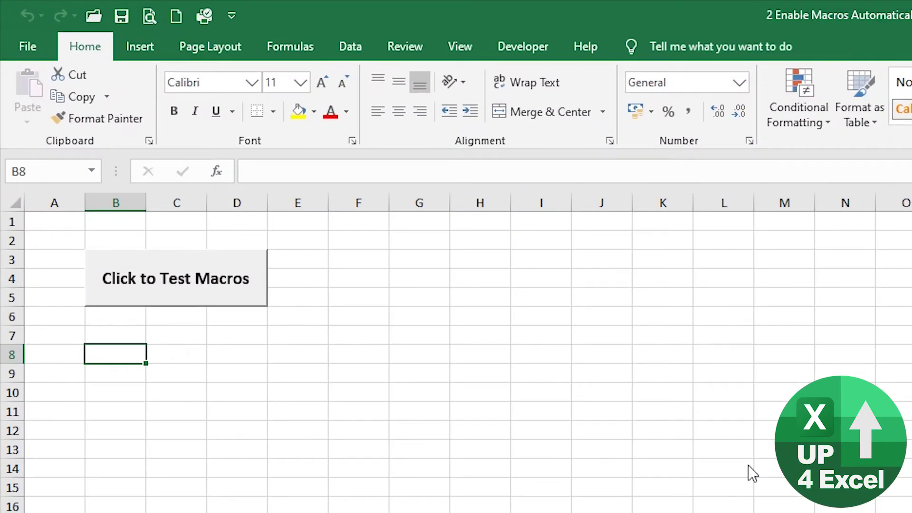
pyautogui.click(153, 281)
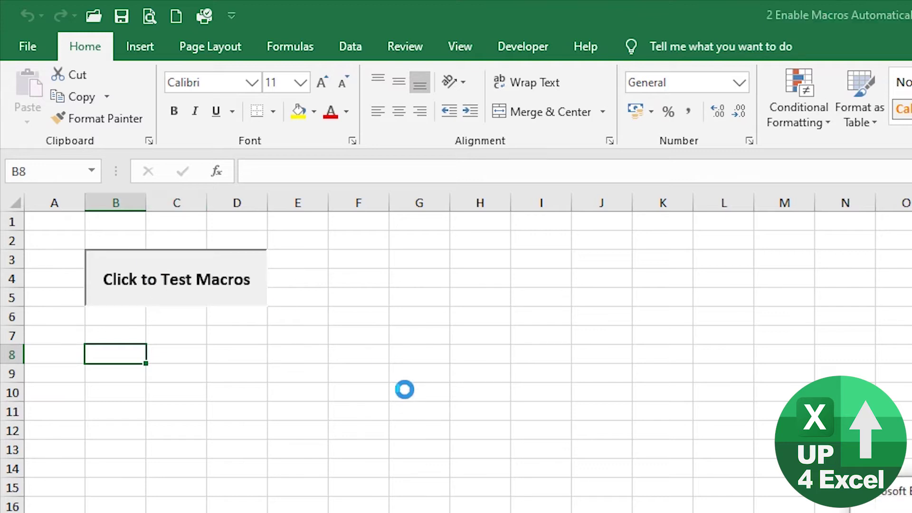
pyautogui.moveTo(909, 490); pyautogui.dragTo(142, 328)
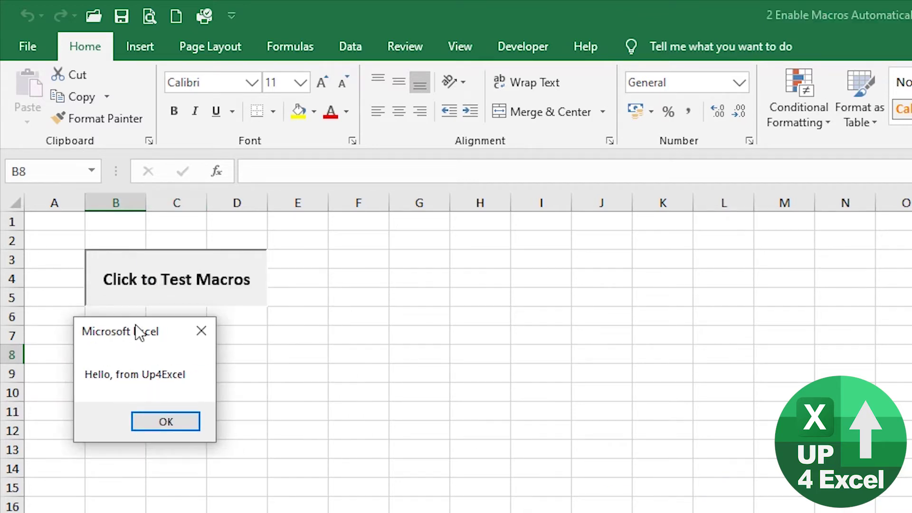
pyautogui.click(181, 422)
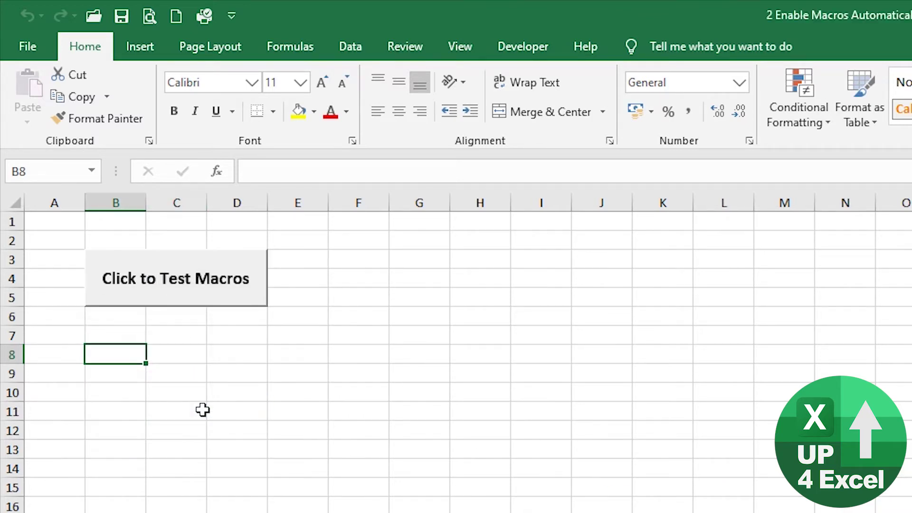
# Step: Open the Trust Center's Trusted Locations settings from Excel Options
pyautogui.click(29, 46)
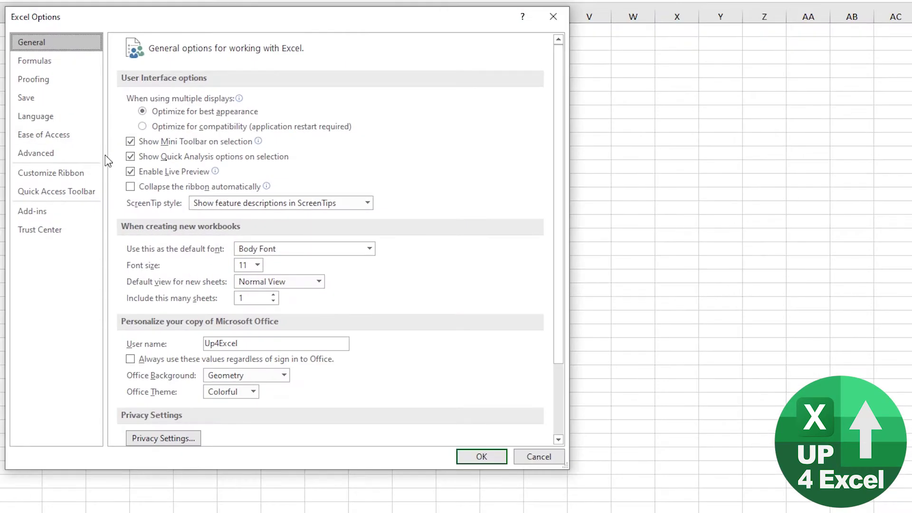
pyautogui.click(61, 229)
pyautogui.click(495, 169)
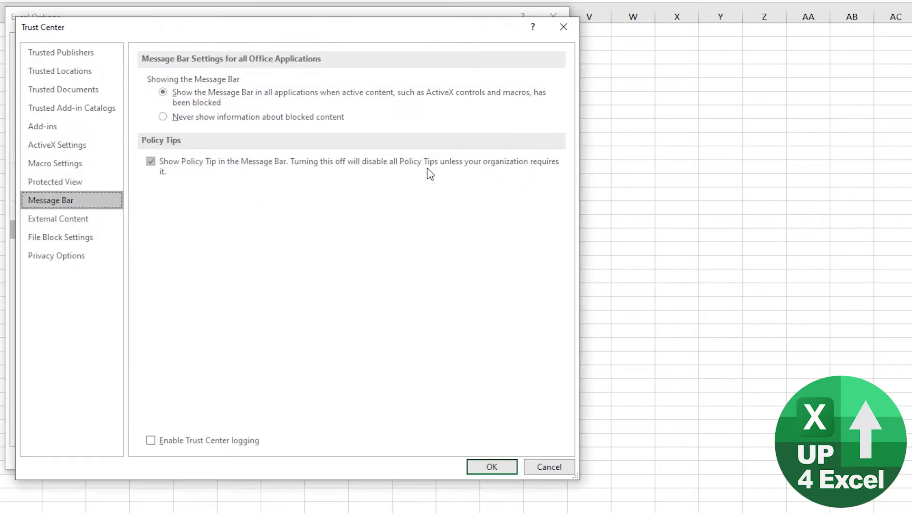
pyautogui.click(74, 71)
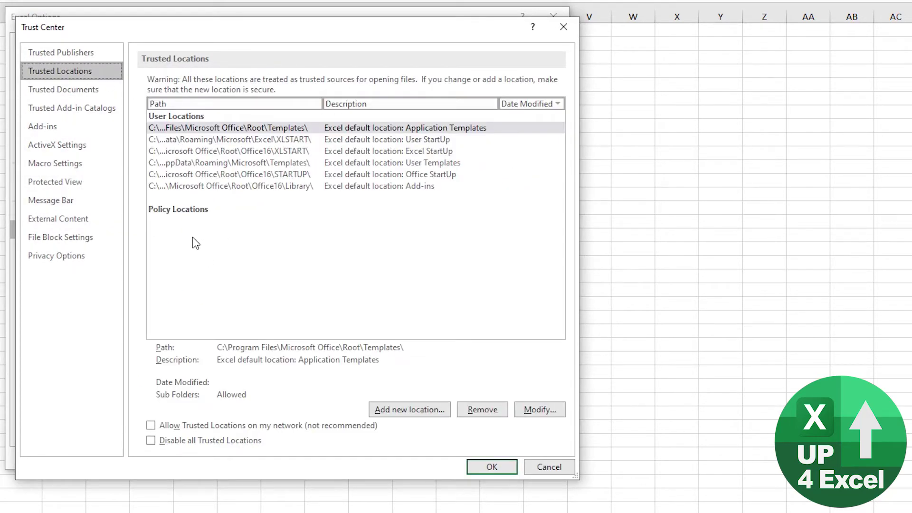
# Step: Add E:\Business\Up4Excel\Temp as a new trusted location without trusting its subfolders, and confirm the Trust Center and Excel Options dialogs
pyautogui.click(380, 409)
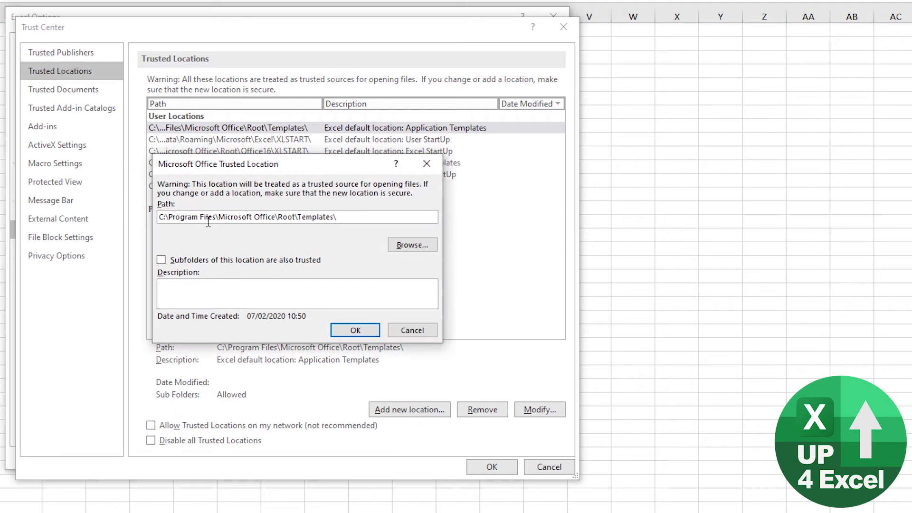
pyautogui.moveTo(358, 217); pyautogui.dragTo(160, 217)
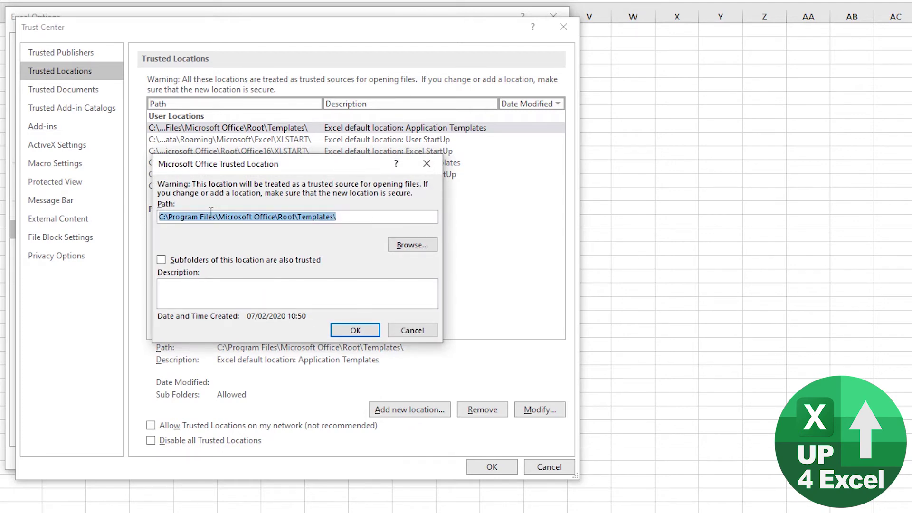
pyautogui.click(409, 246)
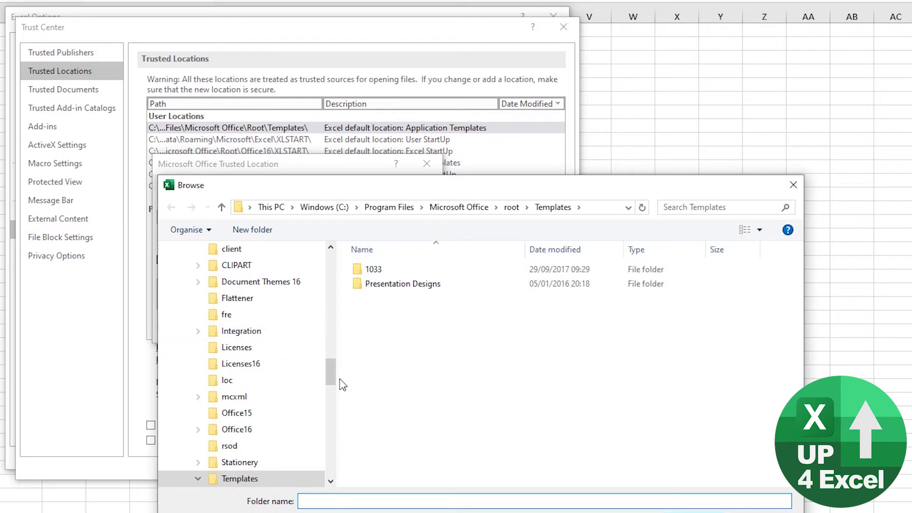
pyautogui.moveTo(330, 372); pyautogui.dragTo(323, 264)
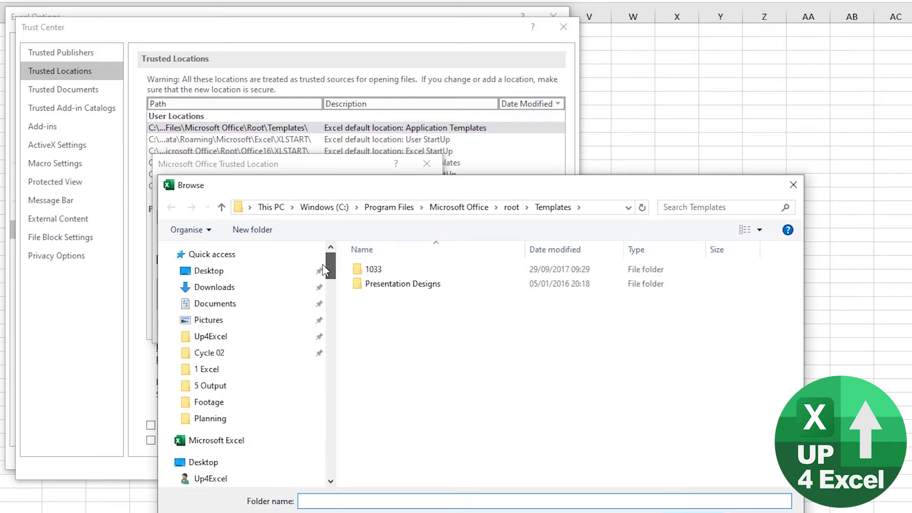
pyautogui.click(211, 337)
pyautogui.doubleClick(467, 353)
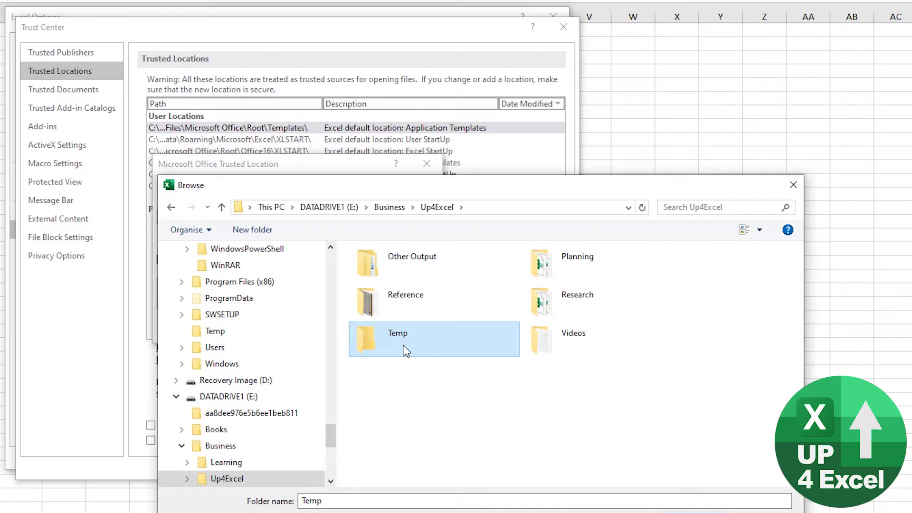
pyautogui.press('Return')
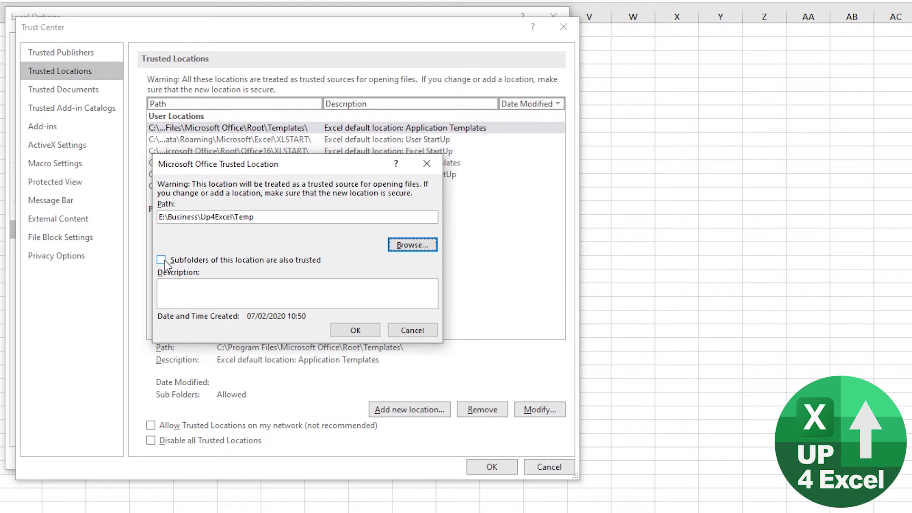
pyautogui.click(355, 332)
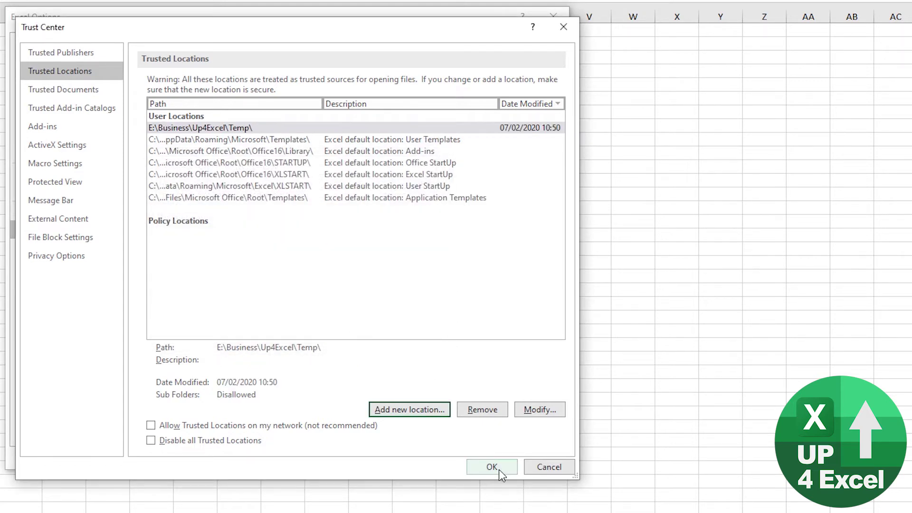
pyautogui.click(495, 470)
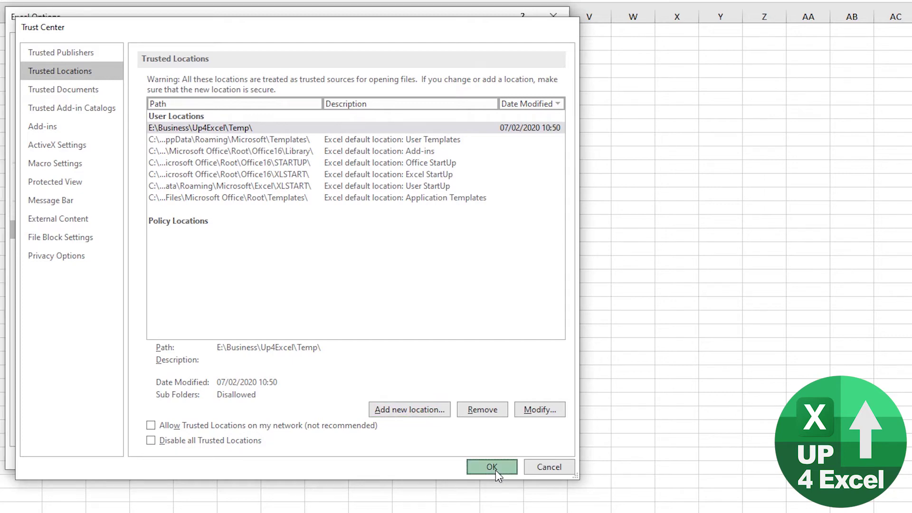
pyautogui.click(494, 462)
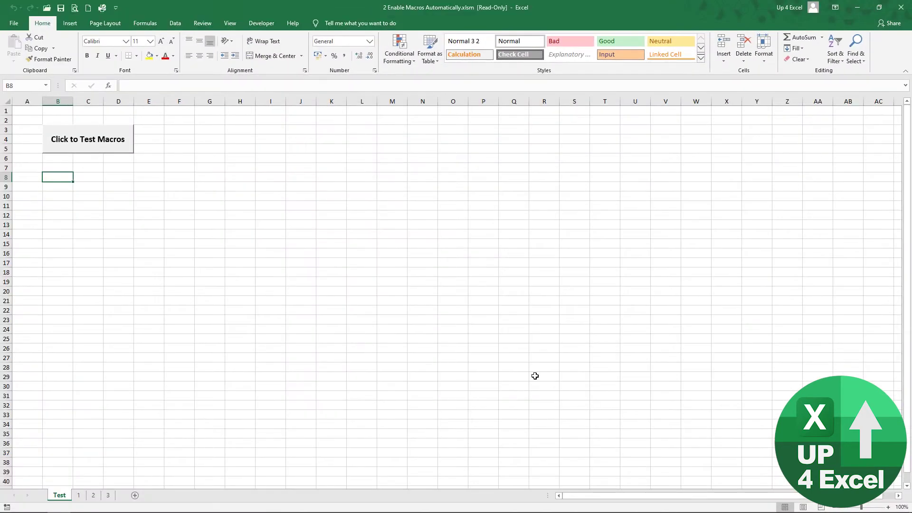
# Step: Close the Templates copy of the workbook and open "2 Enable Macros Automatically.xlsm" from the 1 Excel folder in File Explorer
pyautogui.click(13, 23)
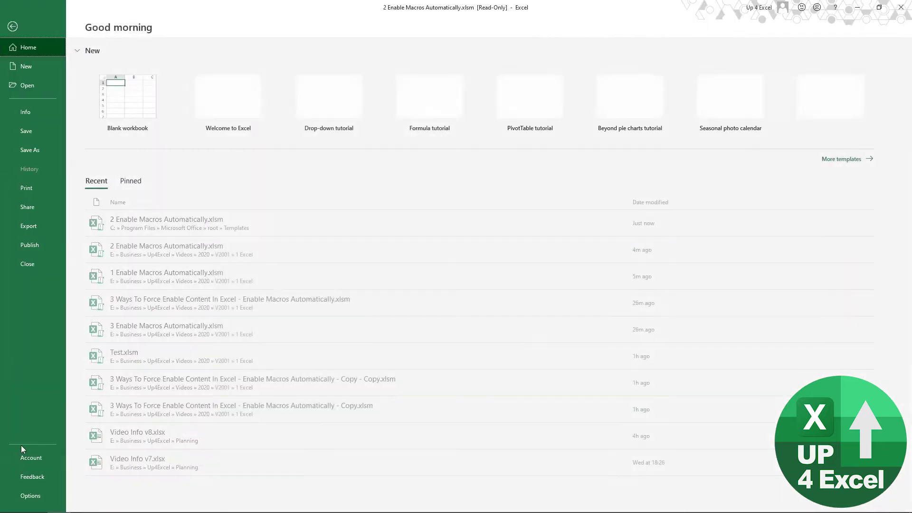
pyautogui.click(30, 265)
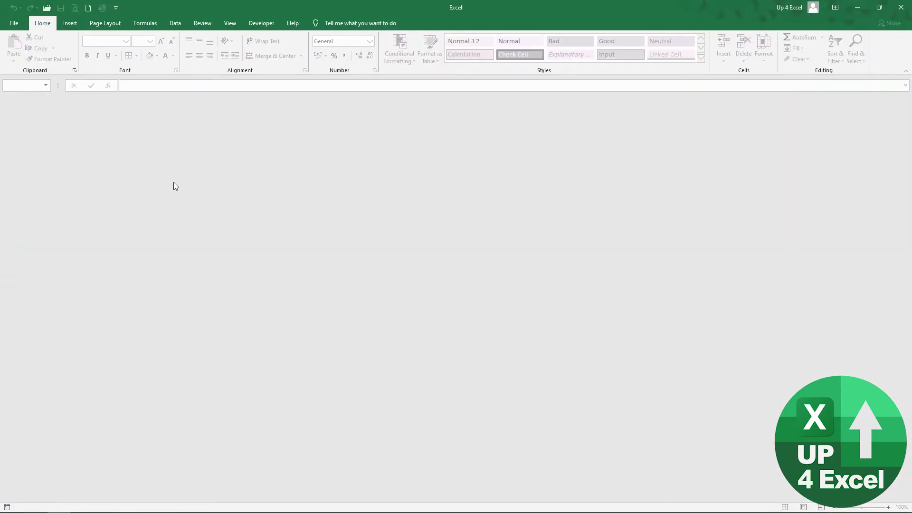
pyautogui.hotkey('alt', 'Tab')
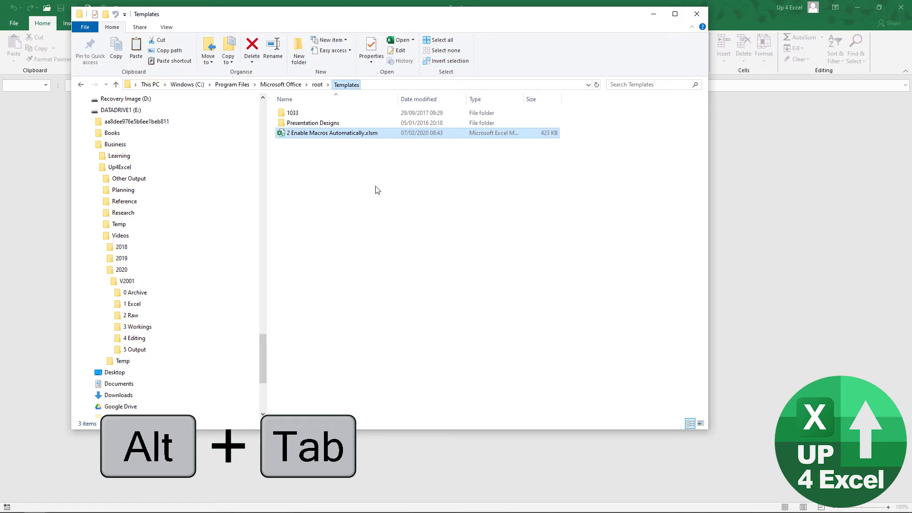
pyautogui.hotkey('alt', 'Tab')
pyautogui.hotkey('alt', 'Tab')
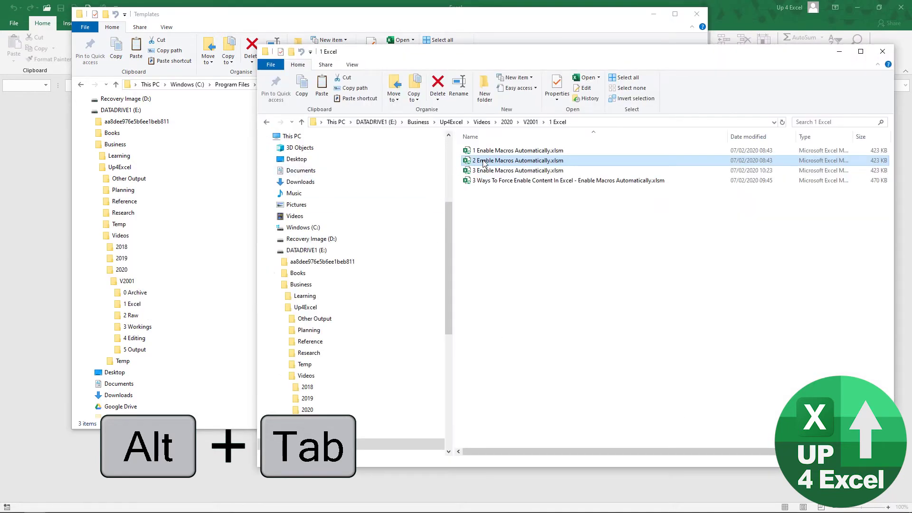
pyautogui.doubleClick(485, 161)
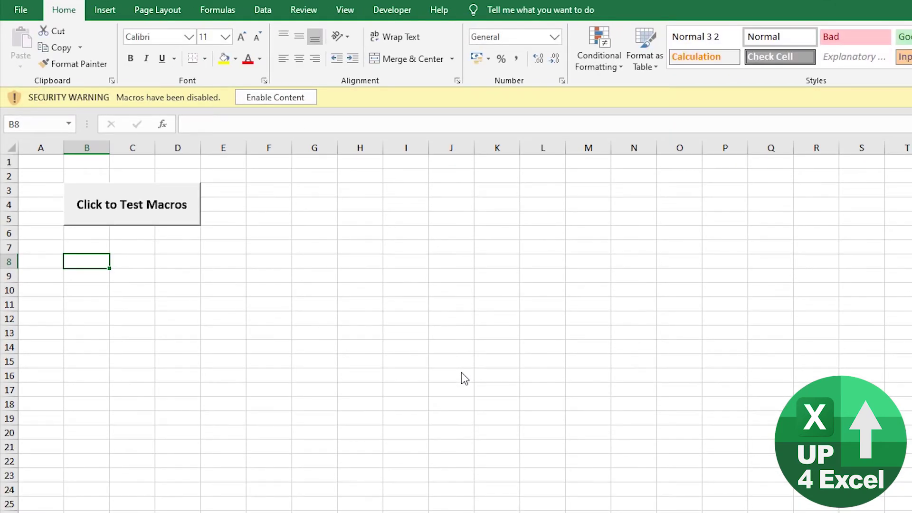
# Step: Save a copy of the workbook under the same name in E:\Business\Up4Excel\Temp, then close it
pyautogui.click(22, 14)
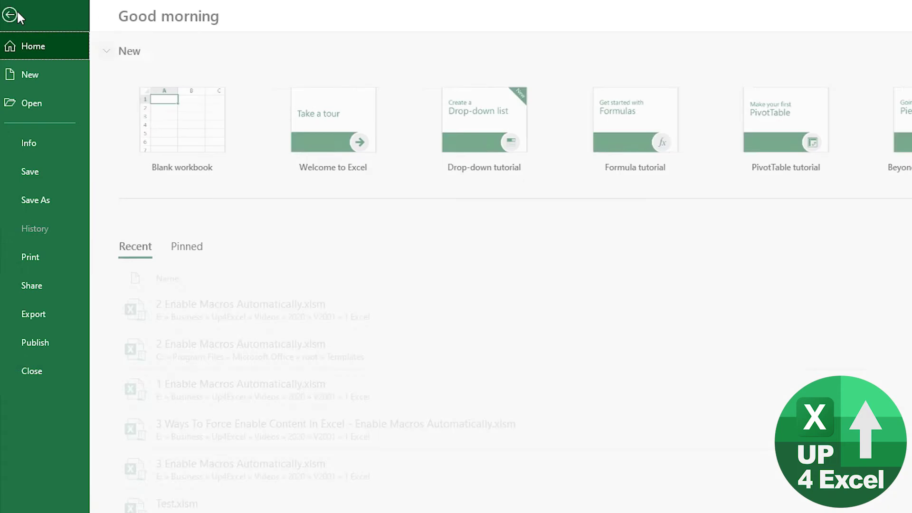
pyautogui.click(57, 204)
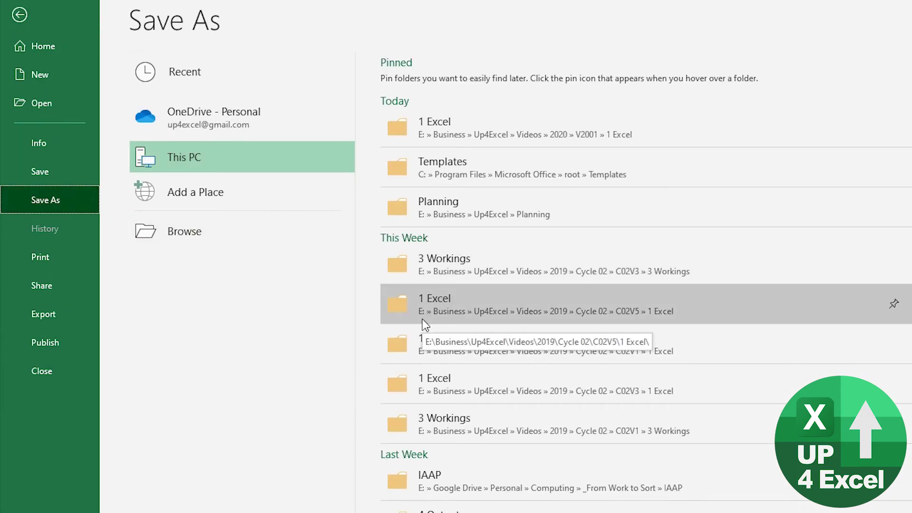
pyautogui.click(192, 237)
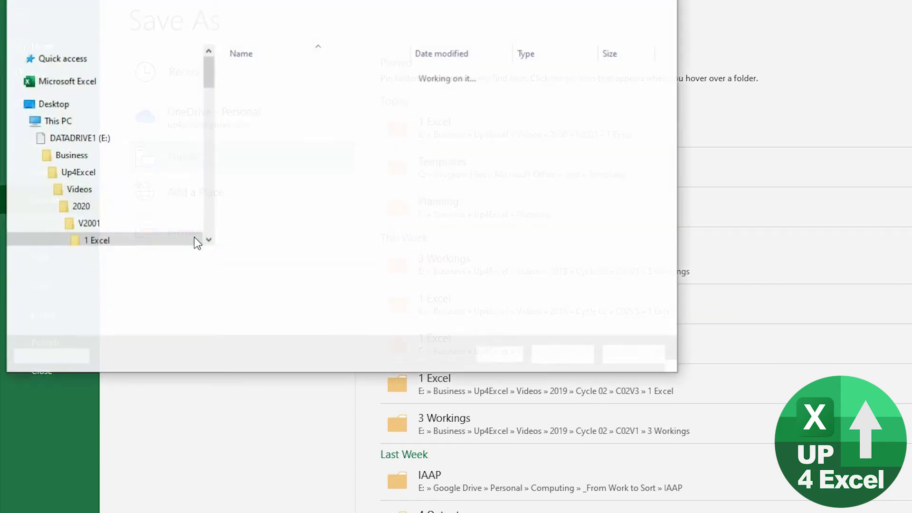
pyautogui.scroll(2, 91, 181)
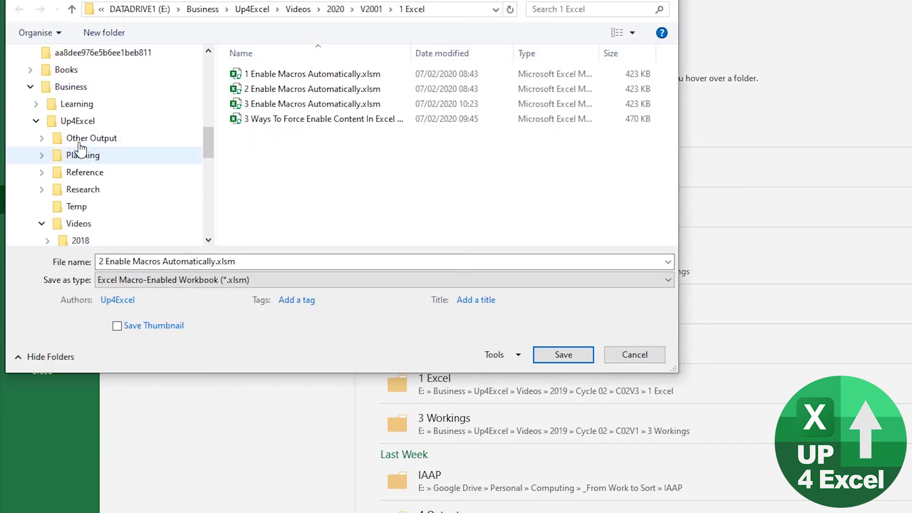
pyautogui.click(48, 207)
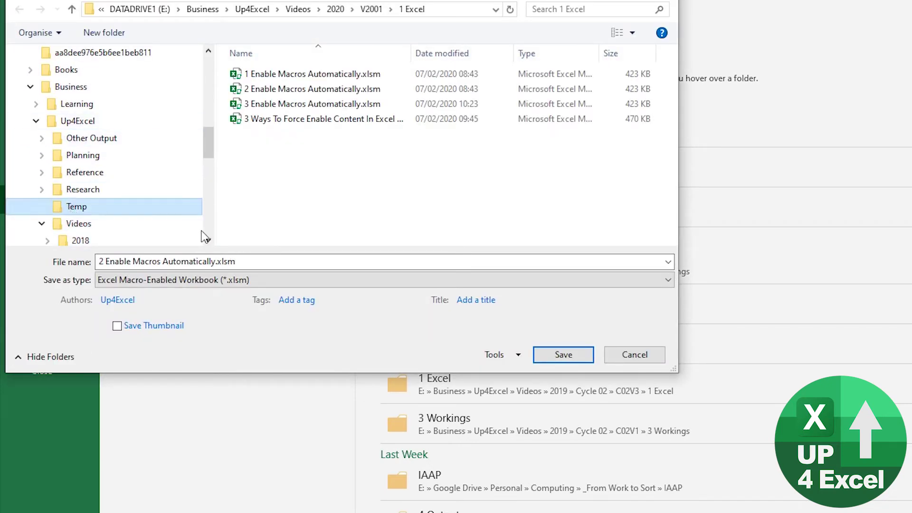
pyautogui.click(562, 354)
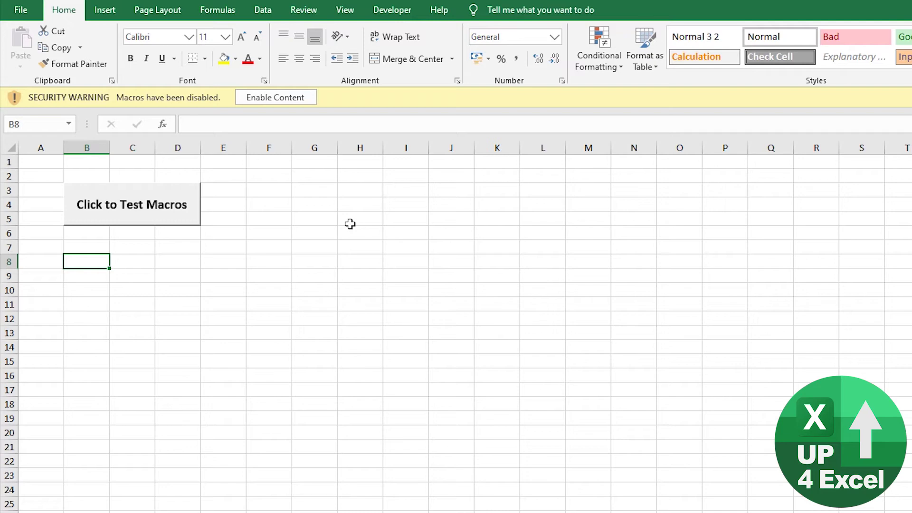
pyautogui.click(20, 10)
pyautogui.click(33, 369)
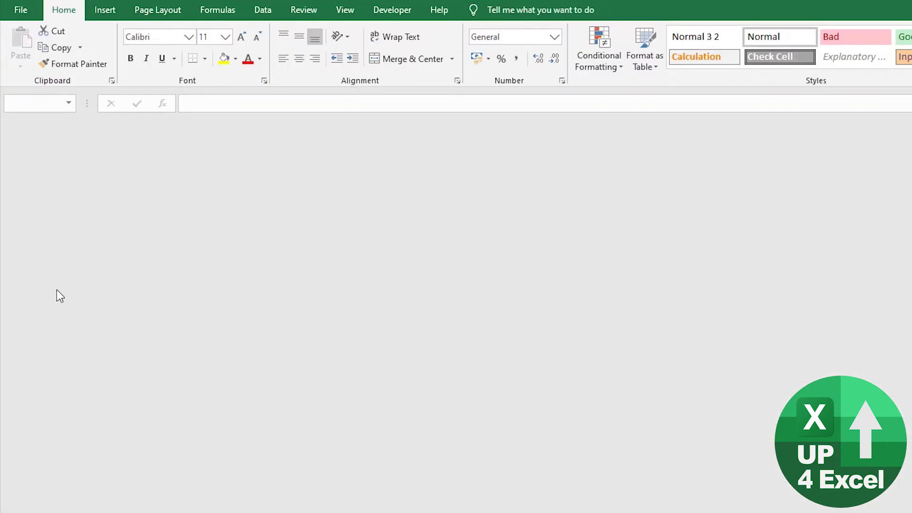
# Step: Open the Temp folder's copy of "2 Enable Macros Automatically.xlsm" from the recent workbooks and run its test macro
pyautogui.hotkey('ctrl', 'o')
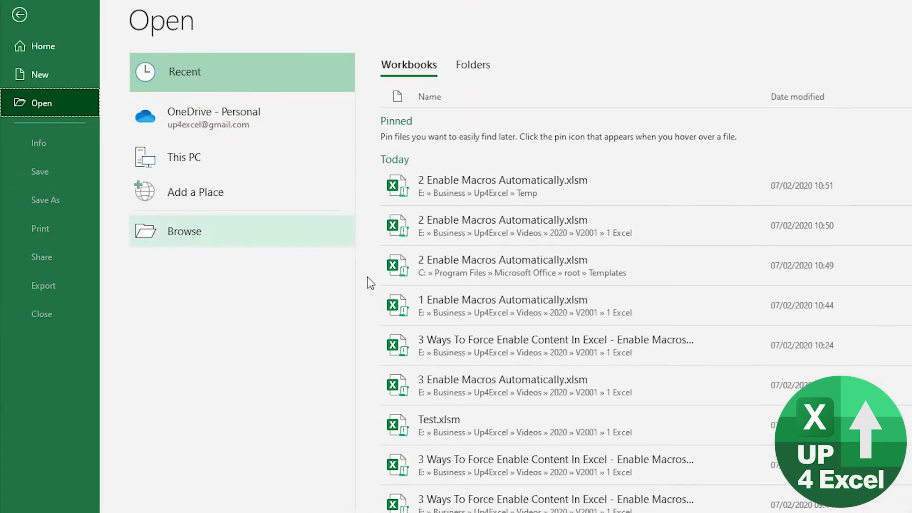
pyautogui.click(543, 189)
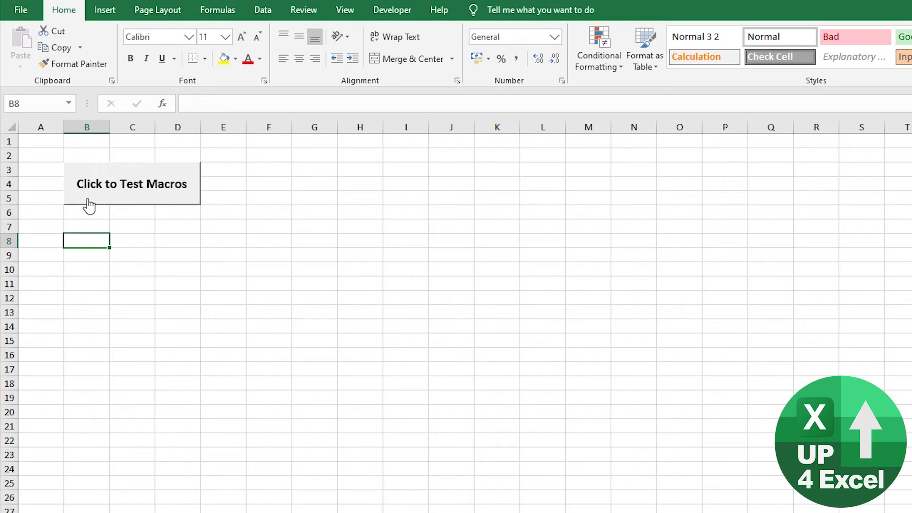
pyautogui.click(109, 196)
pyautogui.click(707, 411)
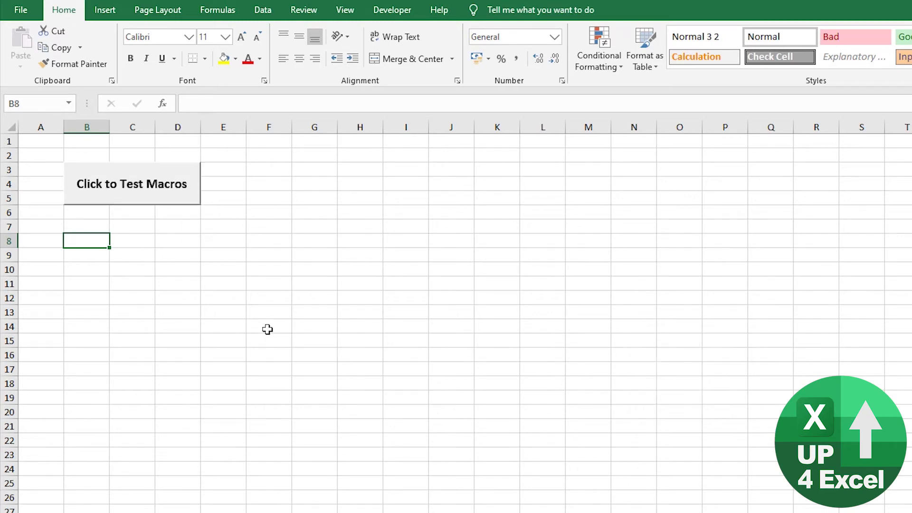
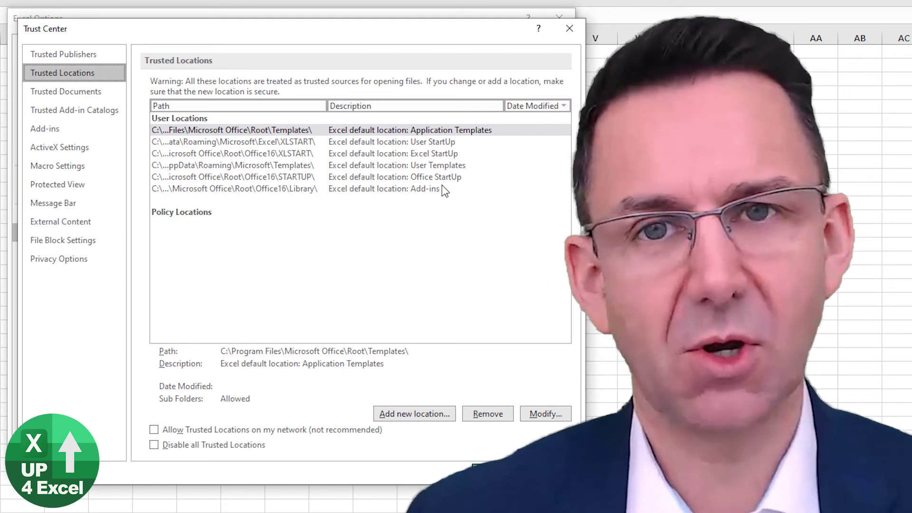
# Step: Inspect the paths of the User Templates and Application Templates entries in the Trusted Locations list
pyautogui.click(413, 166)
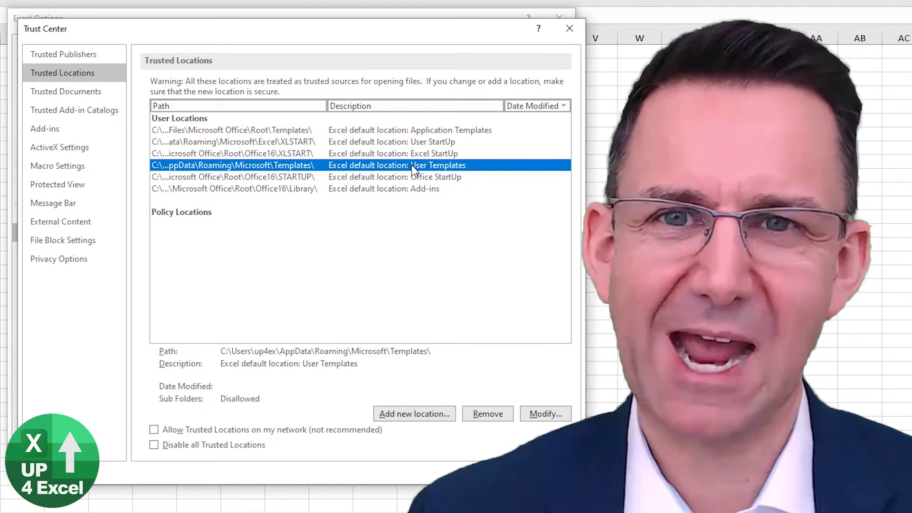
pyautogui.click(397, 130)
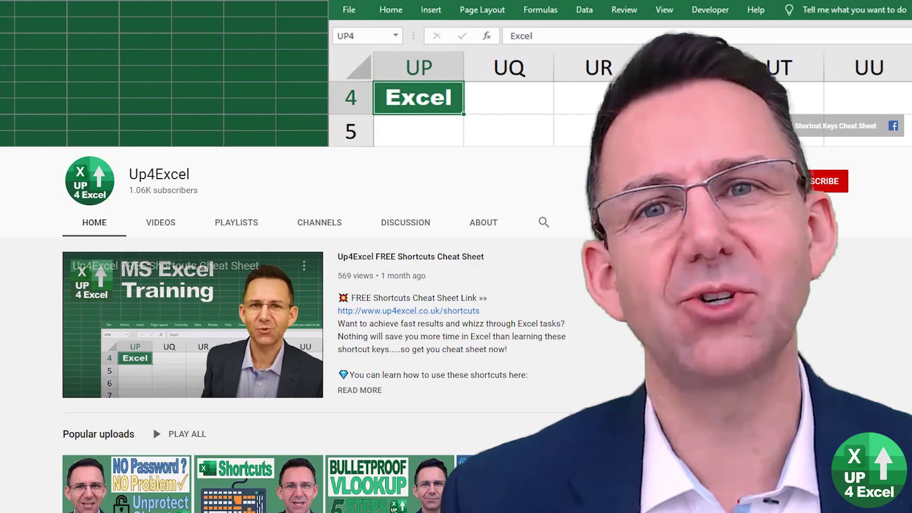
# Step: Browse the home page, uploaded videos and playlists of the Up4Excel YouTube channel
pyautogui.scroll(-15, 314, 285)
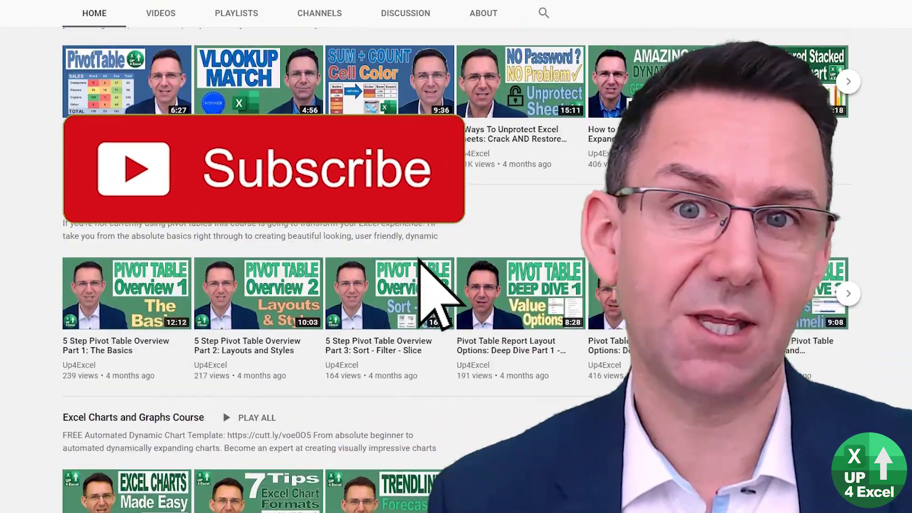
pyautogui.click(162, 16)
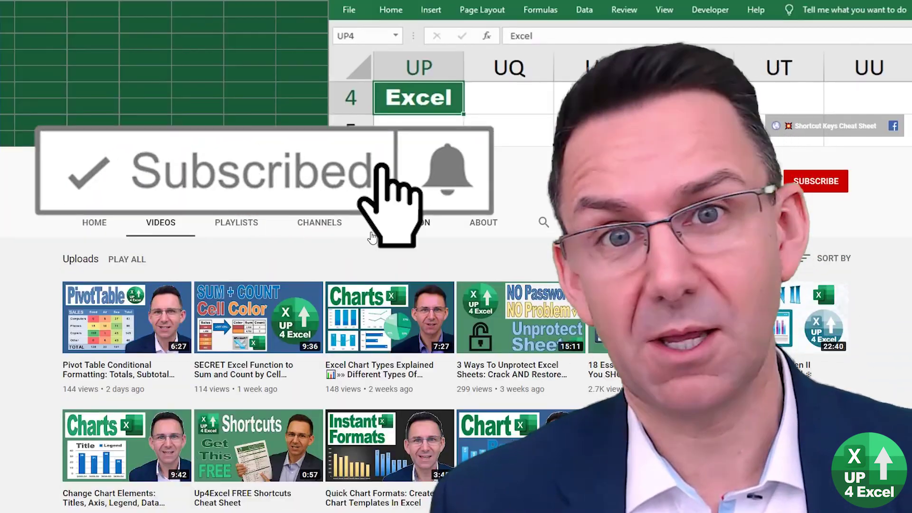
pyautogui.scroll(-8, 371, 237)
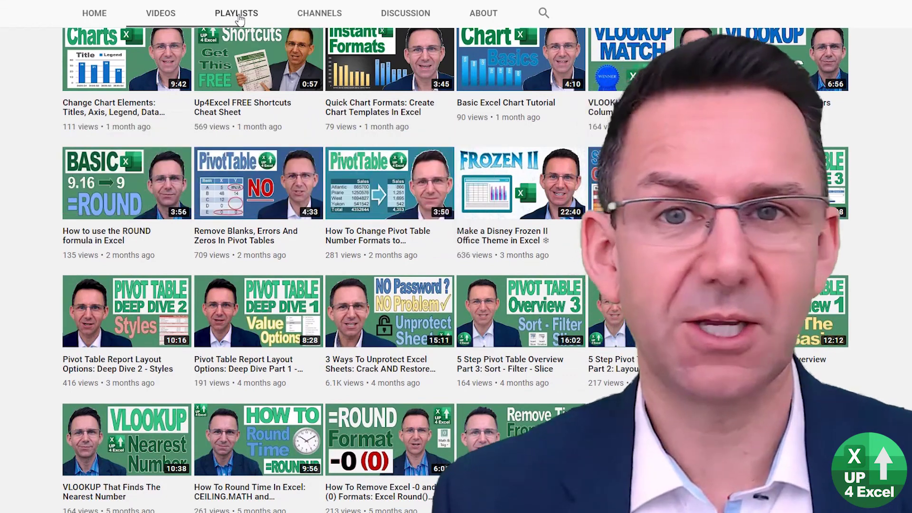
pyautogui.click(239, 14)
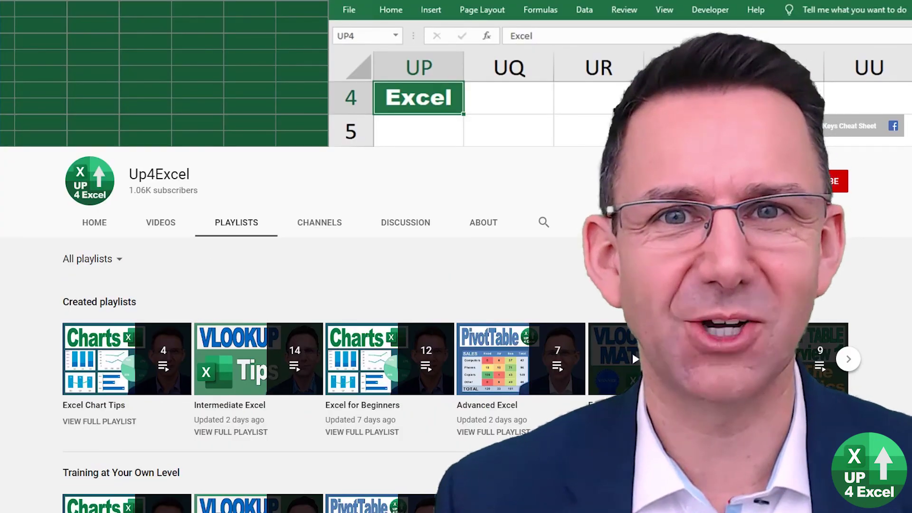
pyautogui.click(613, 360)
pyautogui.scroll(-3, 575, 333)
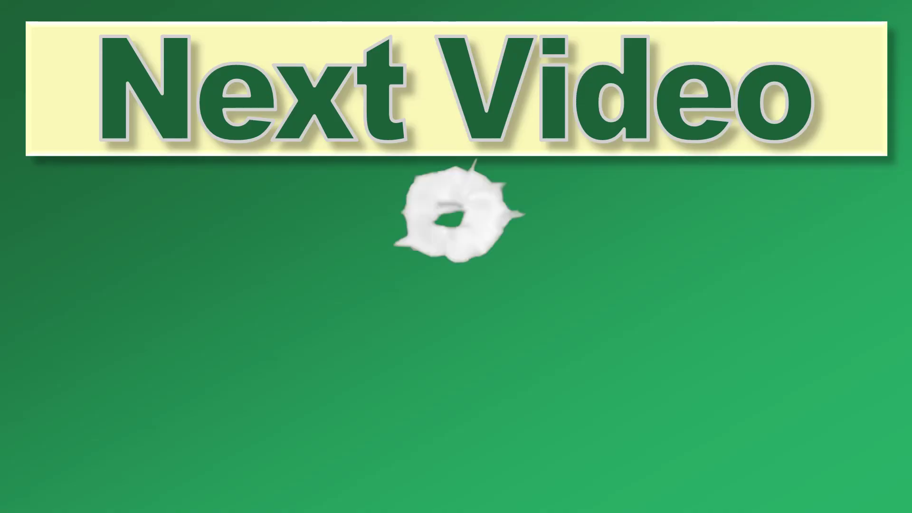